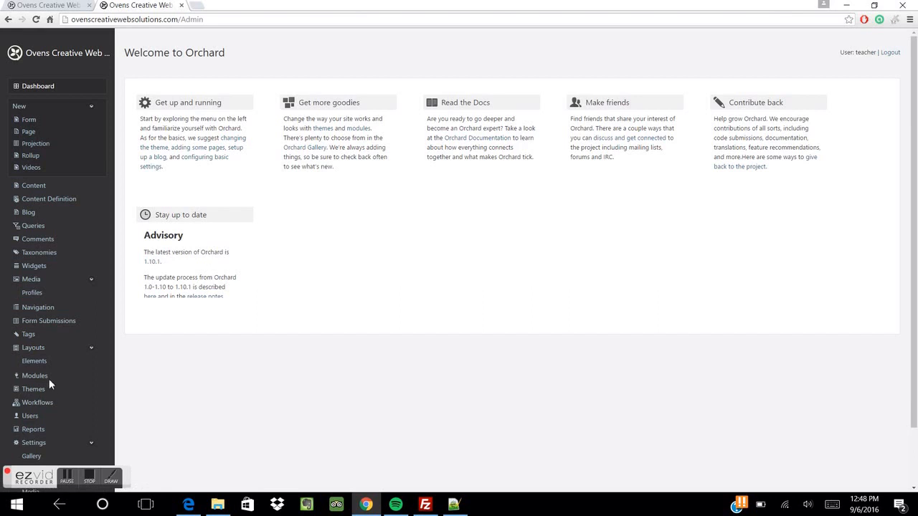
# Open the Modules features list and confirm Workflows and Email Workflows Activities are enabled
pyautogui.click(44, 375)
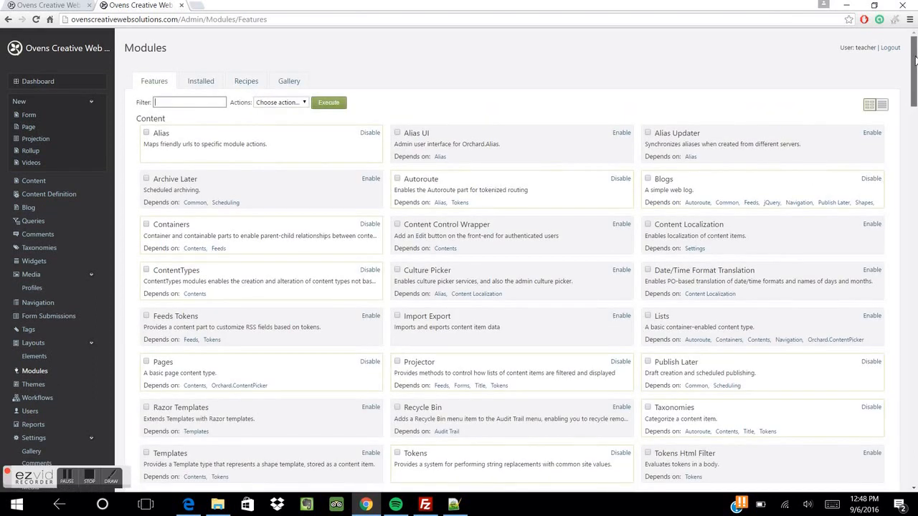
pyautogui.moveTo(915, 61); pyautogui.dragTo(898, 406)
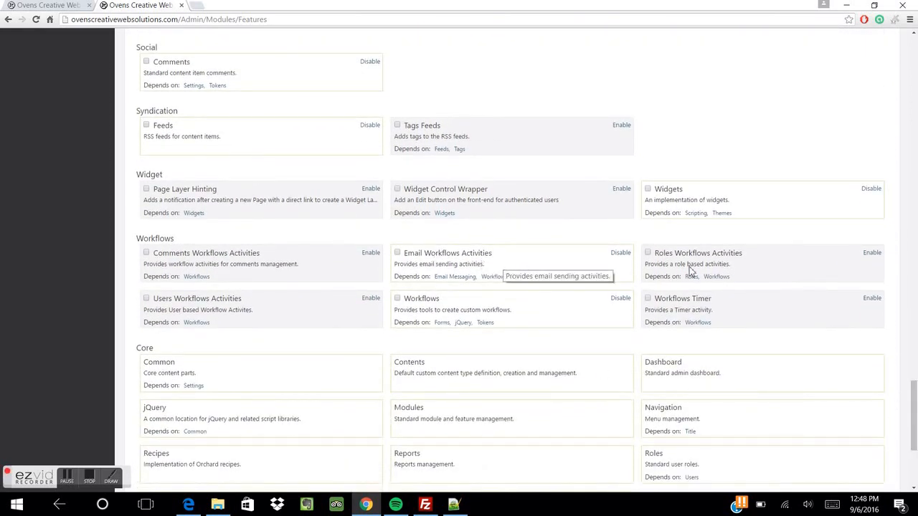
pyautogui.moveTo(914, 432); pyautogui.dragTo(914, 85)
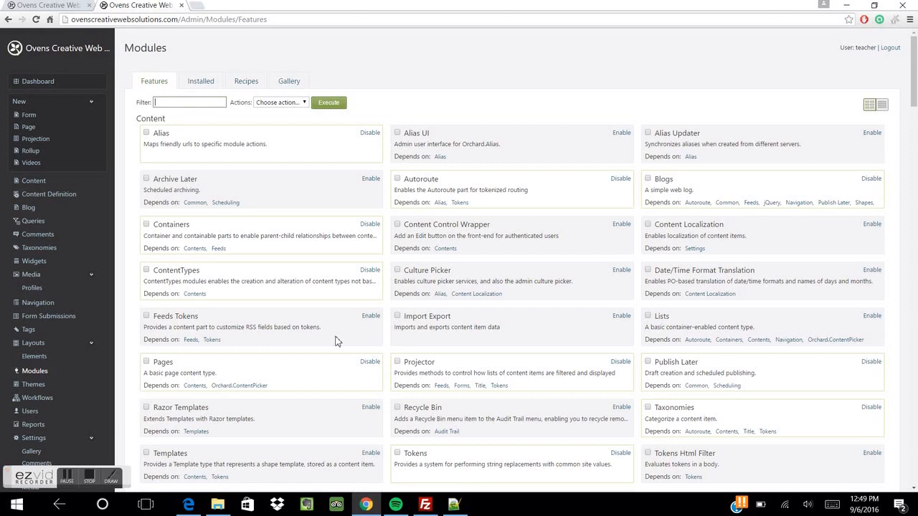
pyautogui.moveTo(915, 72); pyautogui.dragTo(915, 103)
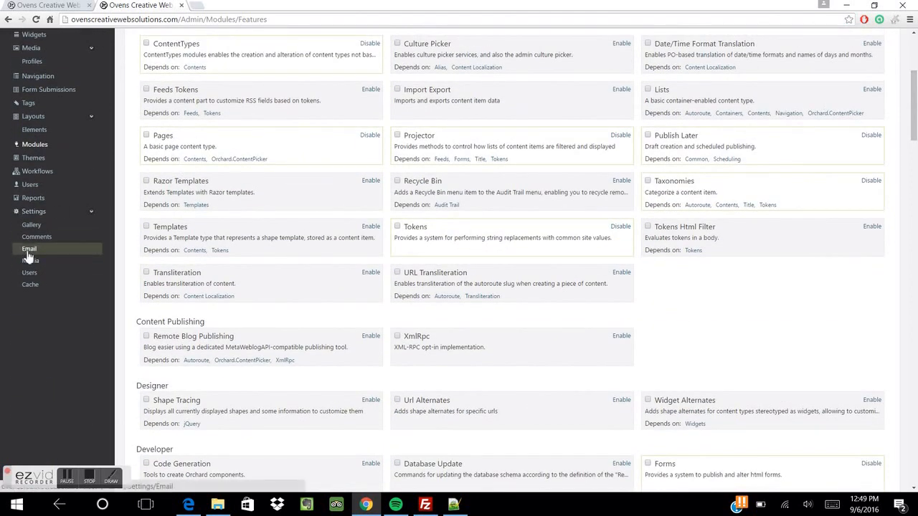
pyautogui.scroll(2, 75, 192)
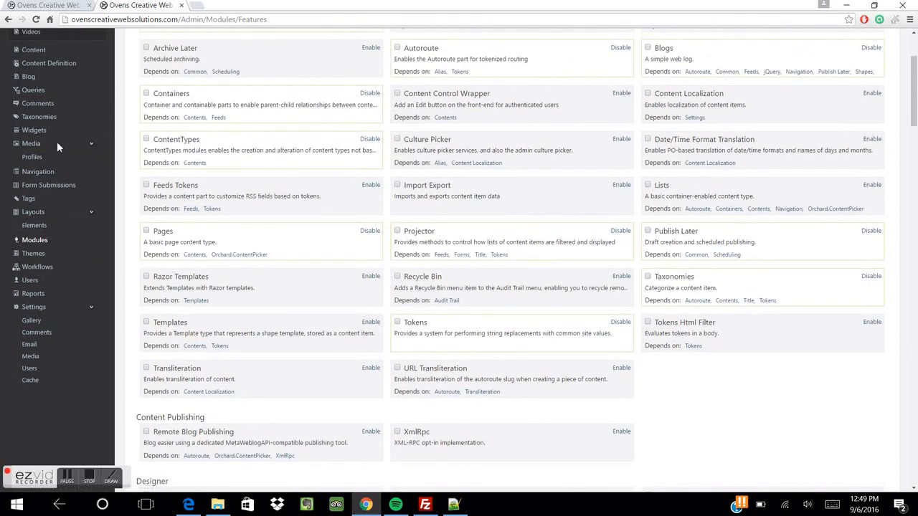
pyautogui.scroll(3, 98, 173)
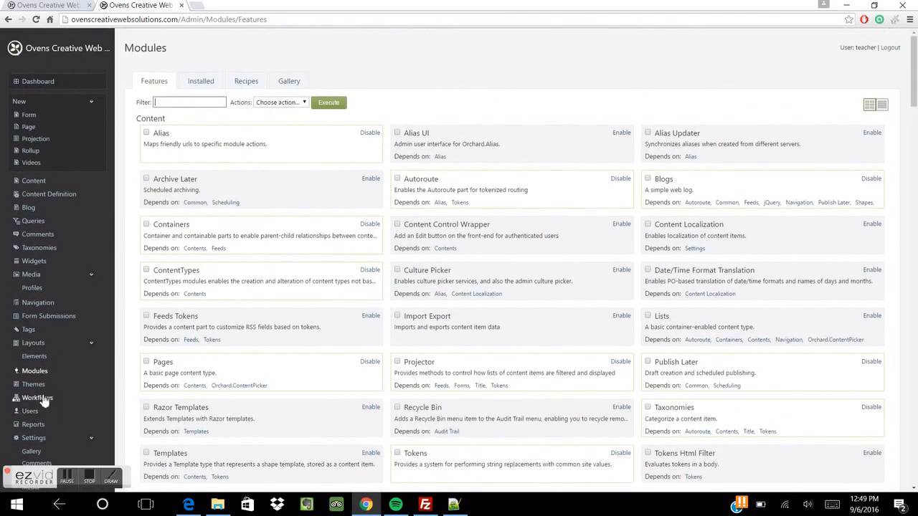
# Create and save a new workflow definition named 'Feedback form submission'
pyautogui.click(42, 396)
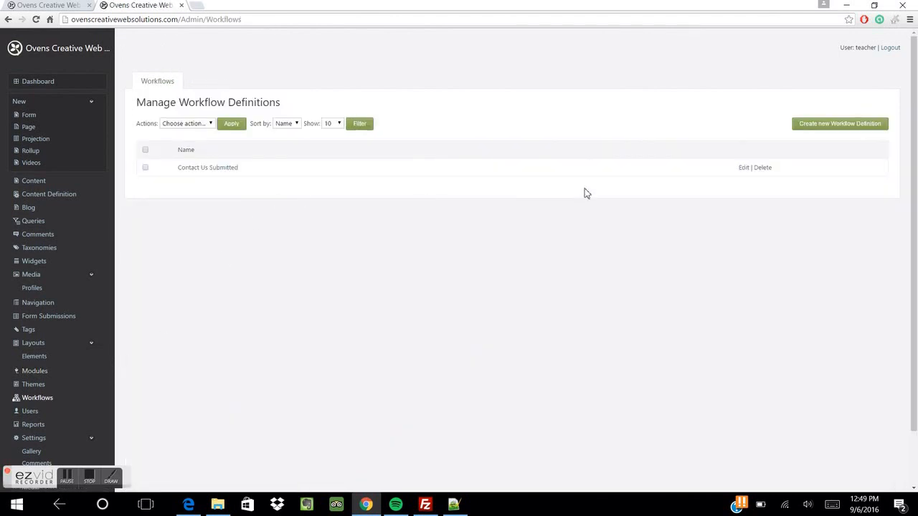
pyautogui.click(841, 127)
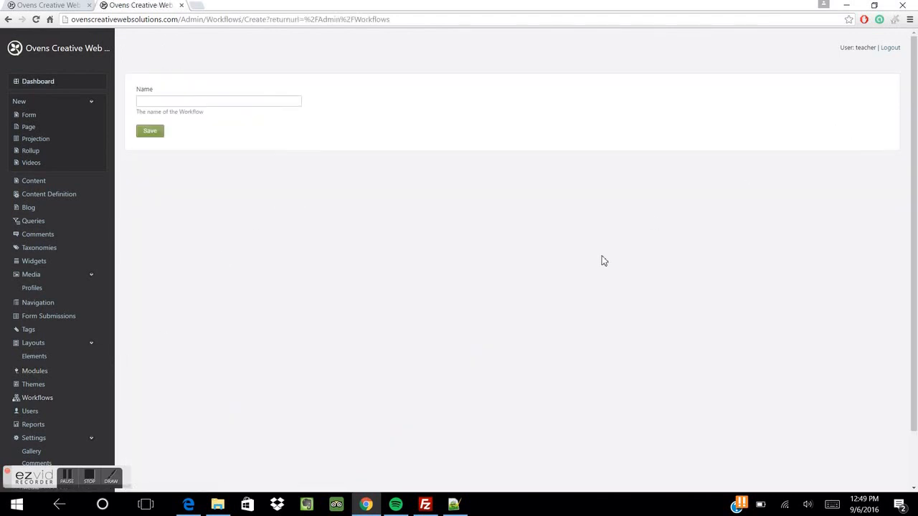
pyautogui.click(238, 101)
pyautogui.write('Feed')
pyautogui.press('Down')
pyautogui.press('Return')
pyautogui.click(152, 131)
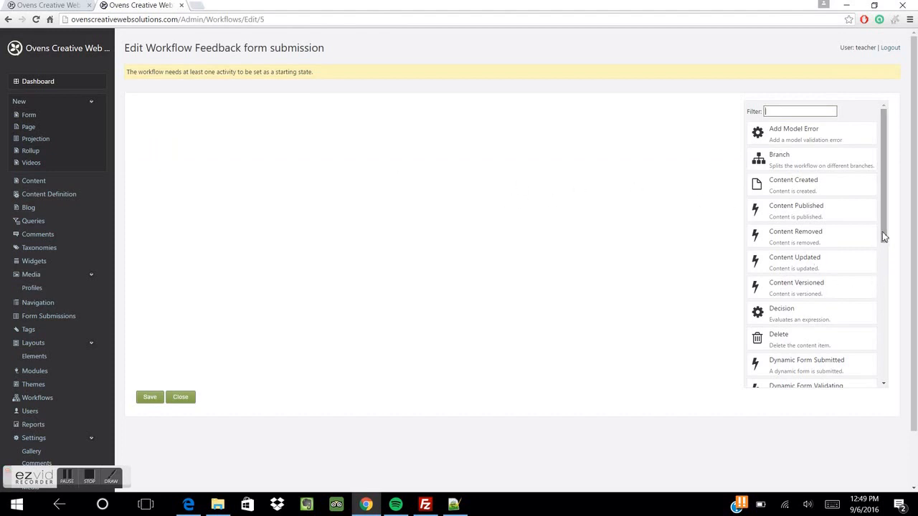
# Add a Dynamic Form Submitted start activity for the Feedback form and save it
pyautogui.scroll(-3, 864, 287)
pyautogui.moveTo(813, 265); pyautogui.dragTo(461, 119)
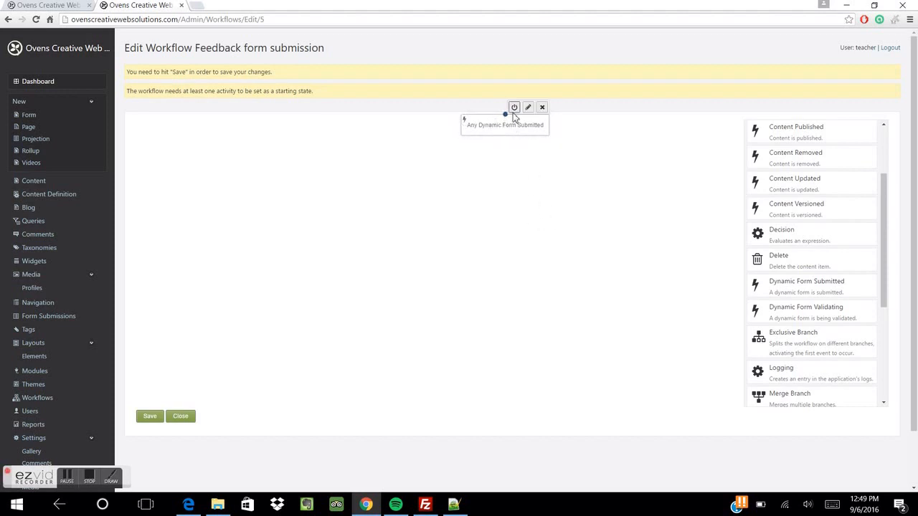
pyautogui.click(513, 108)
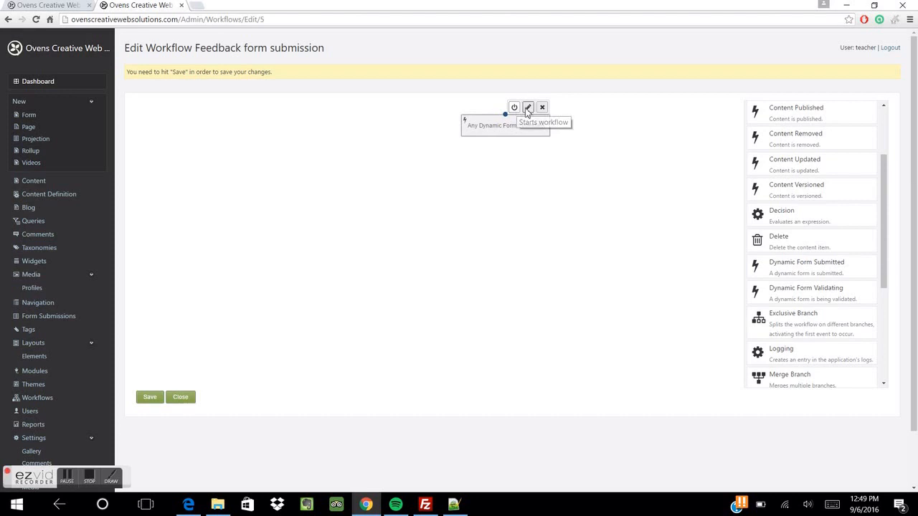
pyautogui.click(527, 109)
pyautogui.click(372, 100)
pyautogui.write('Feedback')
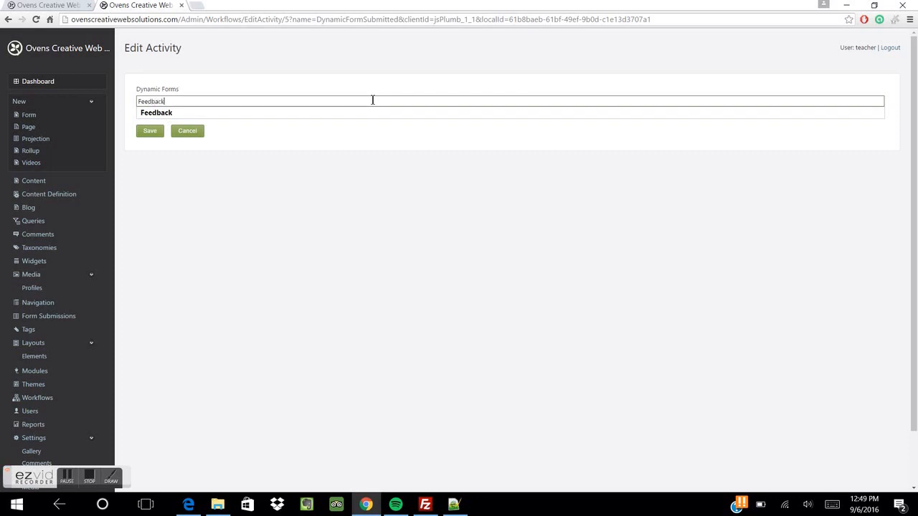
pyautogui.click(150, 130)
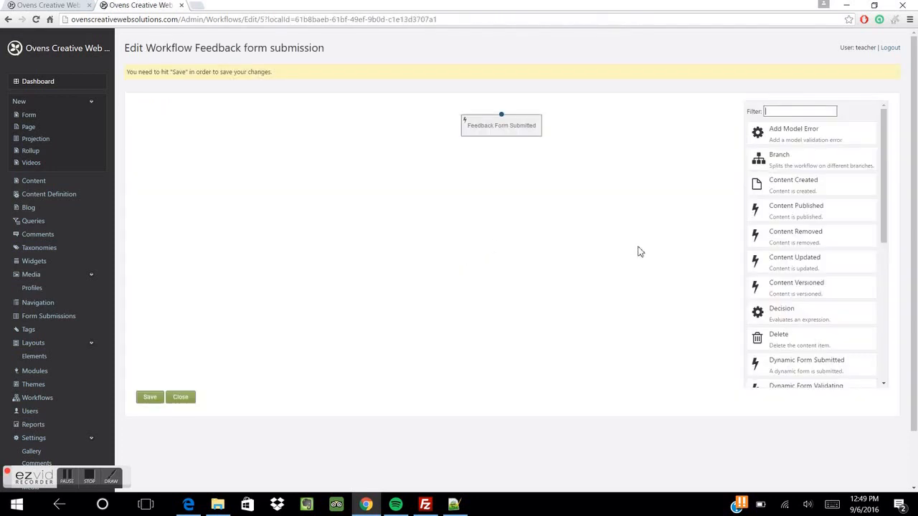
# Add a Send Email activity after the trigger's Done outcome and open its settings
pyautogui.moveTo(887, 231); pyautogui.dragTo(887, 363)
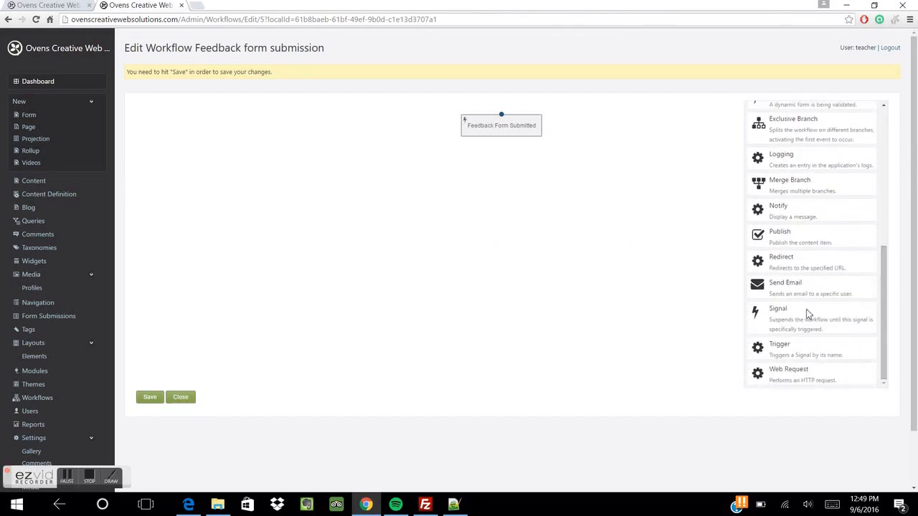
pyautogui.moveTo(760, 287); pyautogui.dragTo(502, 178)
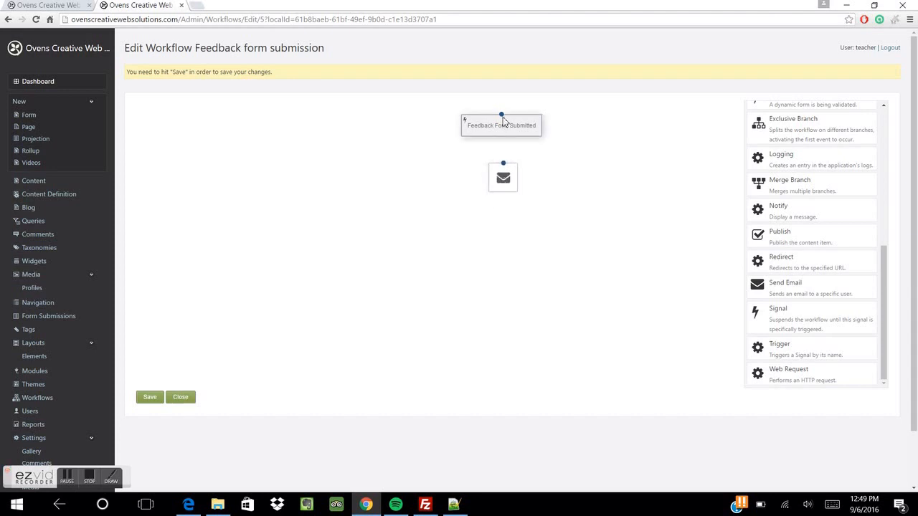
pyautogui.moveTo(502, 118); pyautogui.dragTo(506, 170)
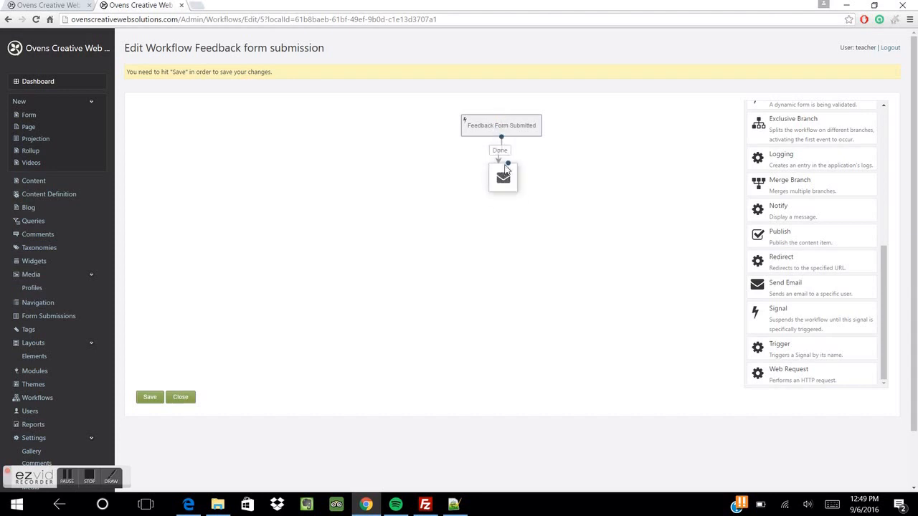
pyautogui.click(508, 167)
pyautogui.click(497, 157)
pyautogui.click(175, 114)
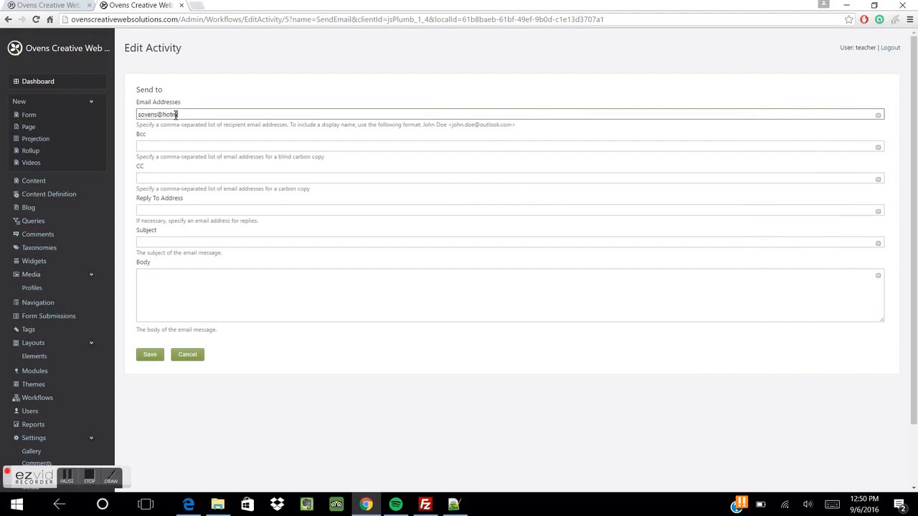
# Set the recipient to the owner's email address and the subject to 'Feedback form submitted'
pyautogui.click(170, 245)
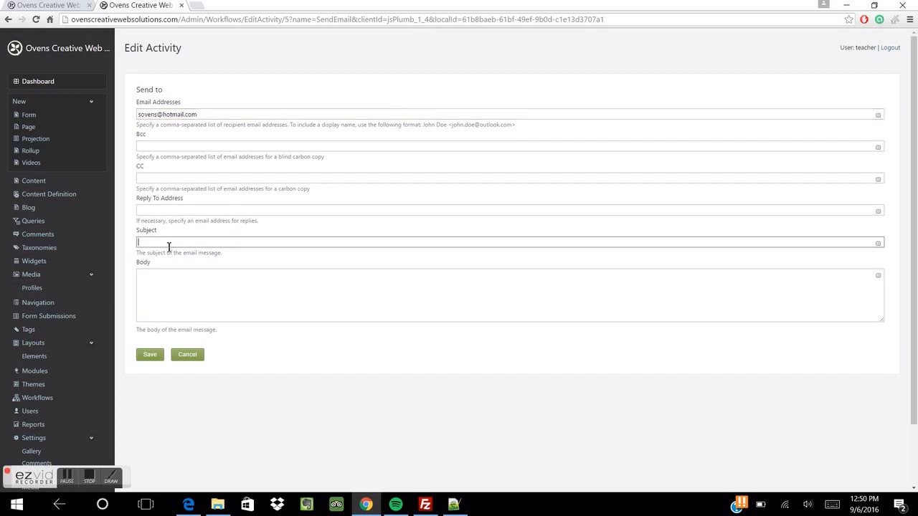
pyautogui.write('Feedback form submitted')
# Start the body with 'IP Address:' followed by the {FormSubmission.Field:IPAddress} token
pyautogui.click(171, 291)
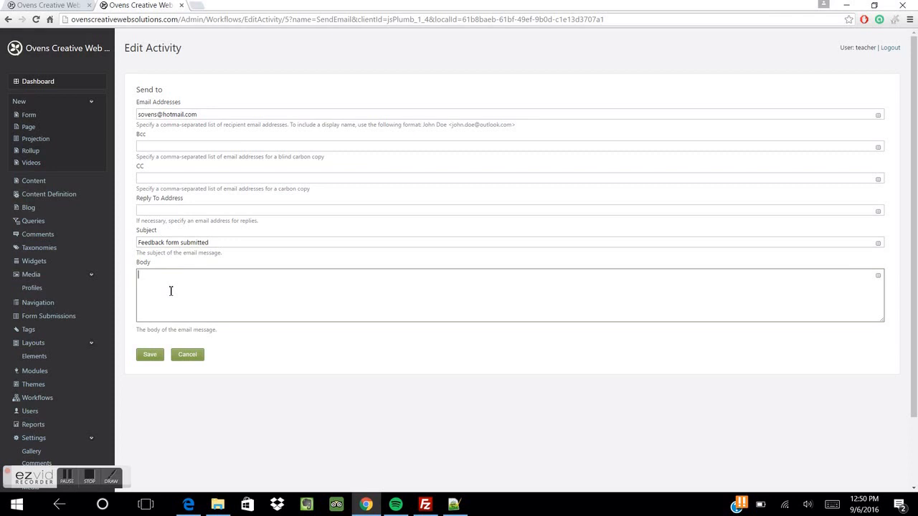
pyautogui.write('Ip A')
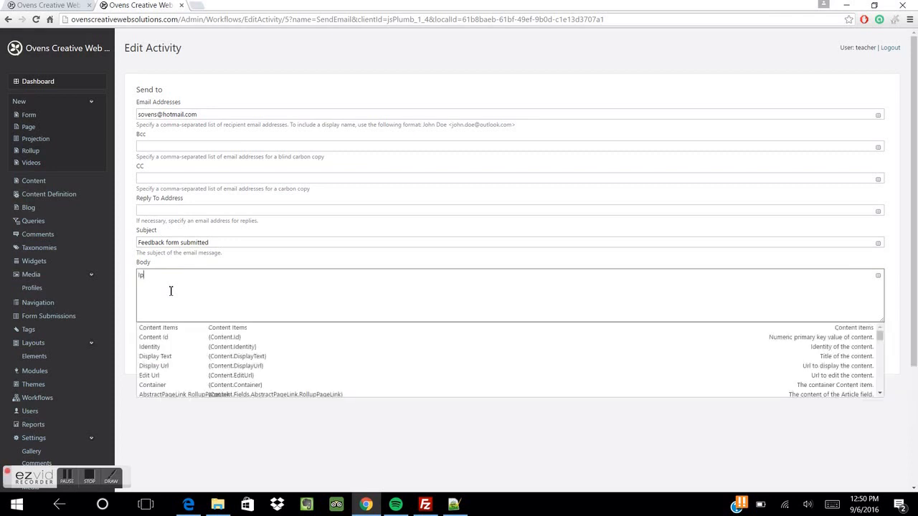
pyautogui.press('BackSpace')
pyautogui.press('BackSpace')
pyautogui.press('BackSpace')
pyautogui.press('BackSpace')
pyautogui.write('IP Adress')
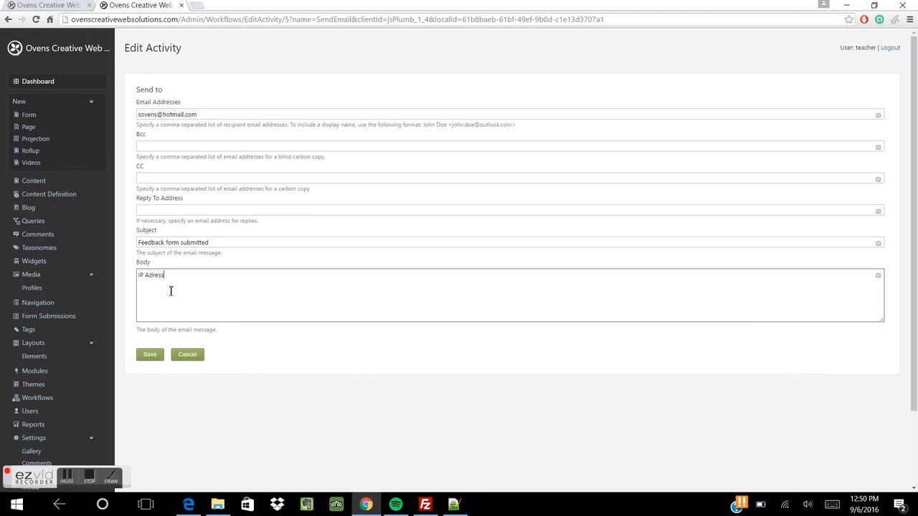
pyautogui.write(':')
pyautogui.press('BackSpace')
pyautogui.press('BackSpace')
pyautogui.write('dres:s')
pyautogui.click(877, 279)
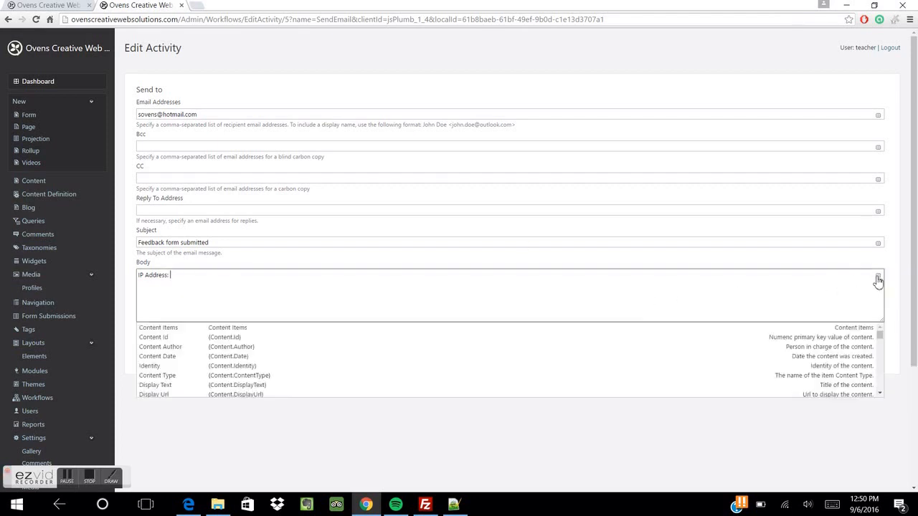
pyautogui.scroll(-10, 362, 364)
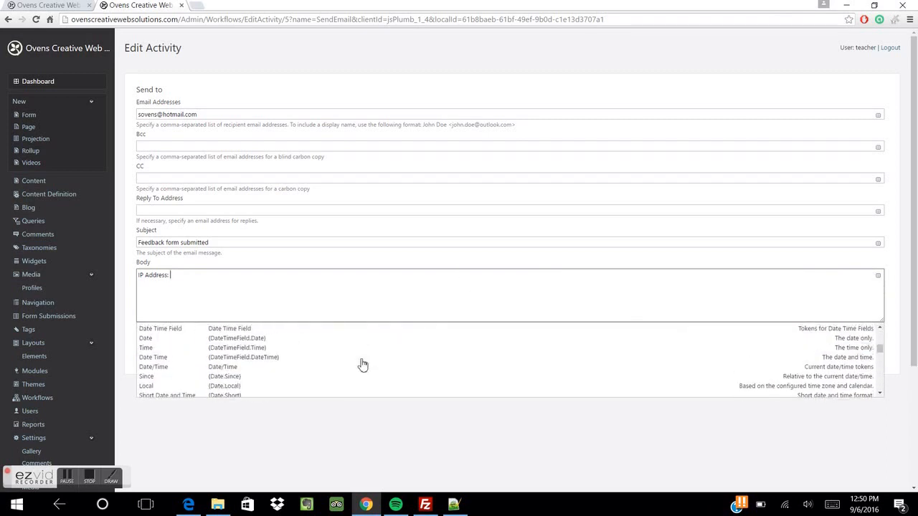
pyautogui.scroll(4, 362, 365)
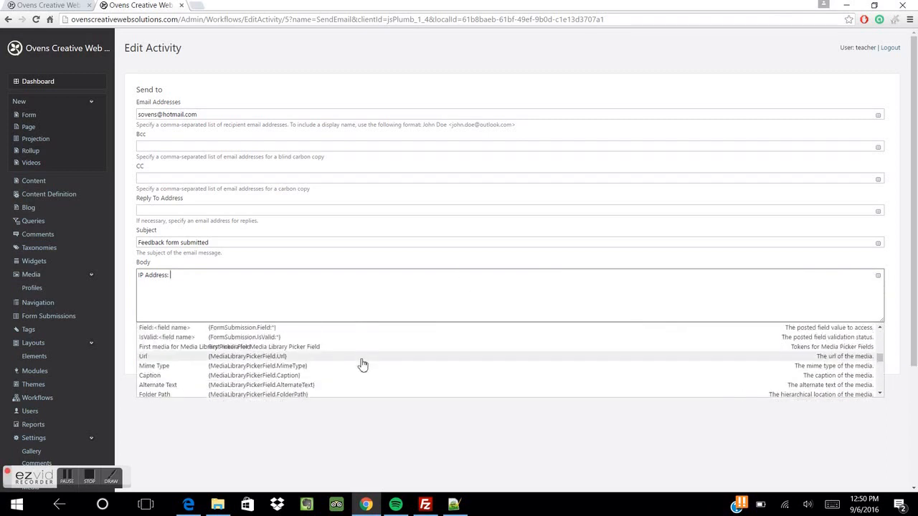
pyautogui.click(275, 377)
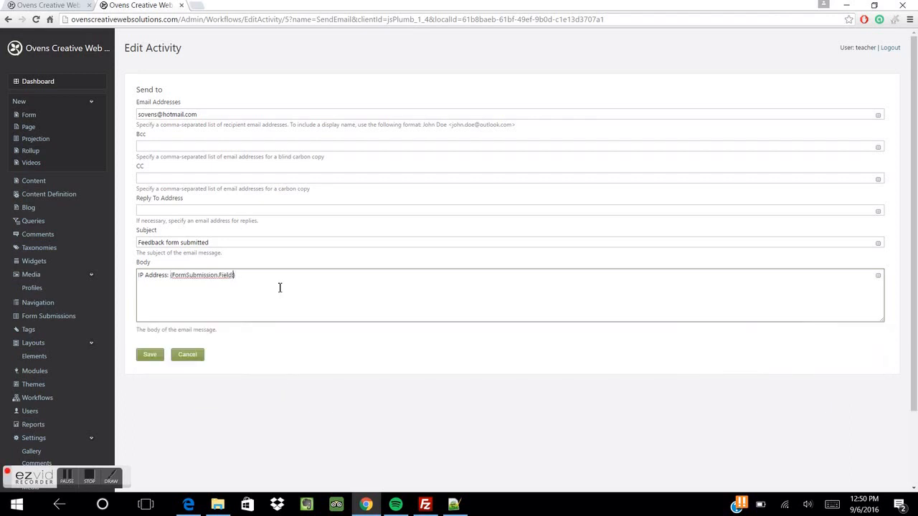
pyautogui.write('IPAddress}')
# Insert the Full Name form-field token after the Full Name label and begin the Email label
pyautogui.click(880, 277)
pyautogui.scroll(-5, 433, 361)
pyautogui.scroll(3, 433, 360)
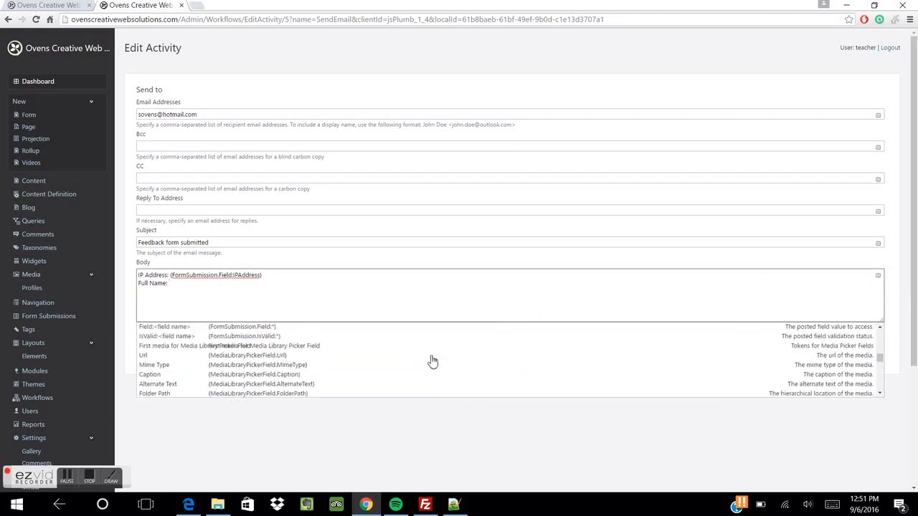
pyautogui.click(324, 328)
pyautogui.write('Full Name} ')
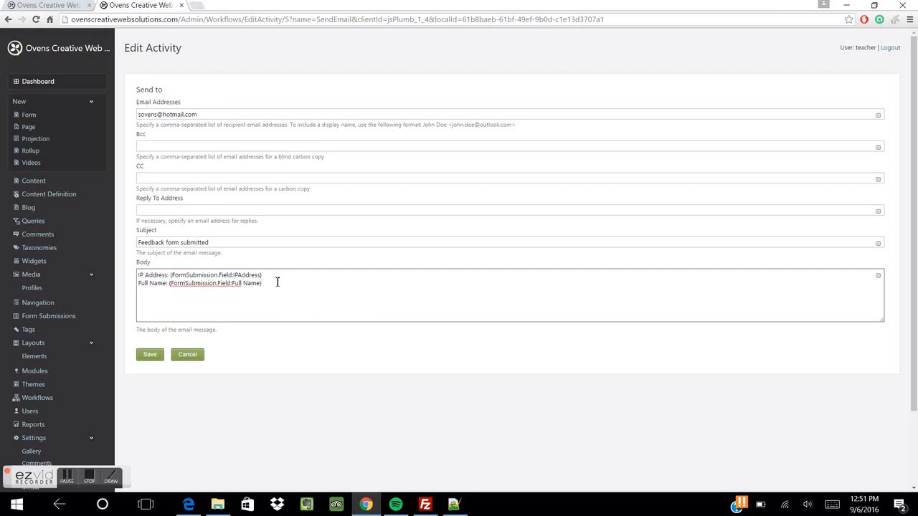
pyautogui.write('Email:')
# Insert form-field tokens for Email and Feedback after their labels
pyautogui.click(878, 277)
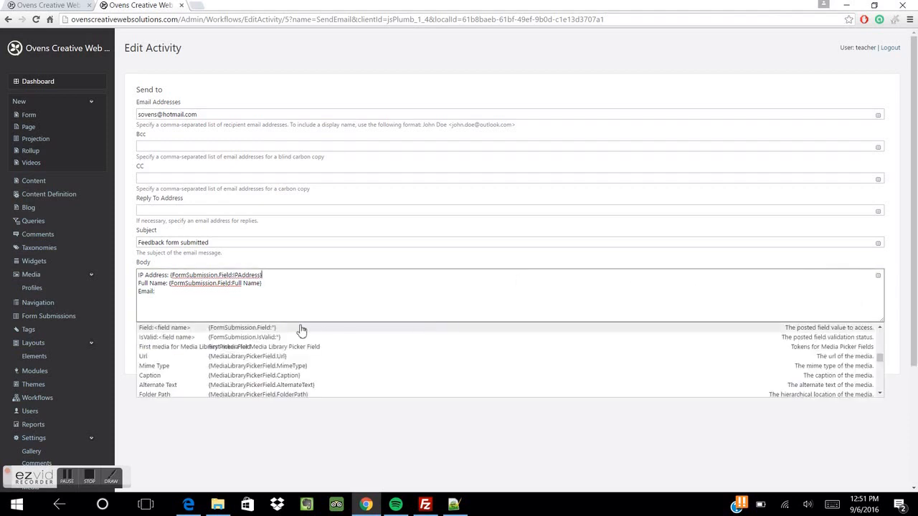
pyautogui.click(204, 293)
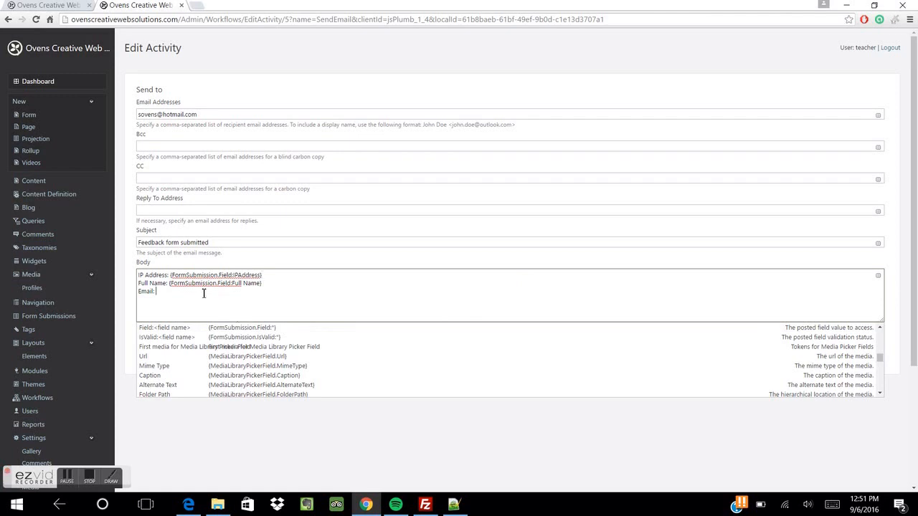
pyautogui.click(237, 339)
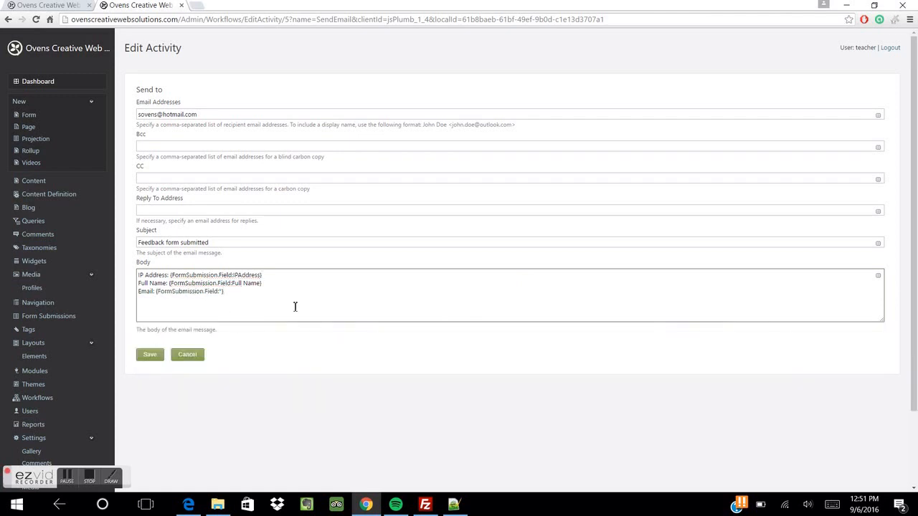
pyautogui.write('Email} ')
pyautogui.write('Feed')
pyautogui.write('ba')
pyautogui.write('ck:')
pyautogui.click(879, 276)
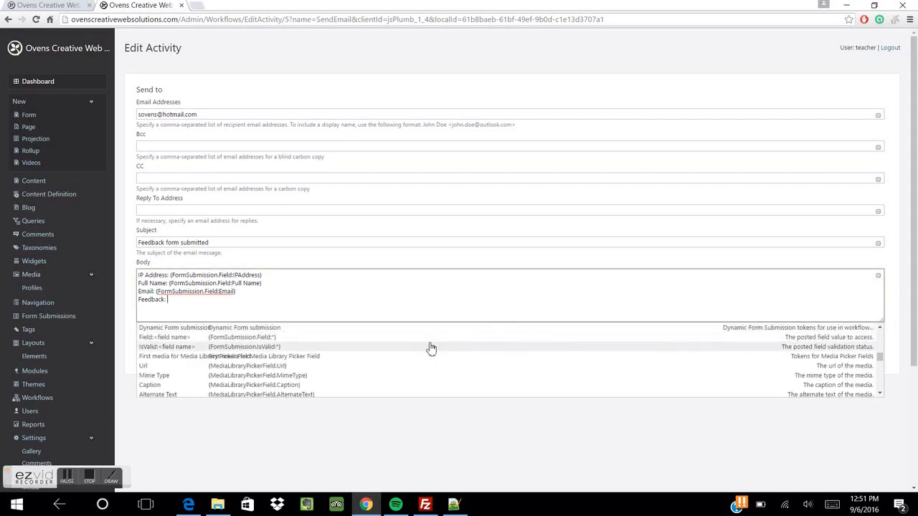
pyautogui.click(308, 339)
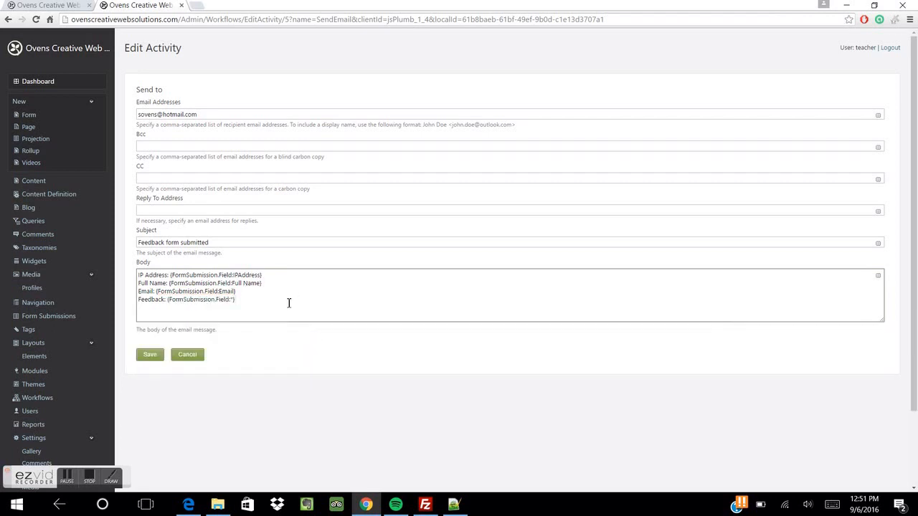
pyautogui.write('Feedback')
# Delete the IP Address line, add <br /> line breaks, and save the email activity
pyautogui.moveTo(265, 275); pyautogui.dragTo(113, 275)
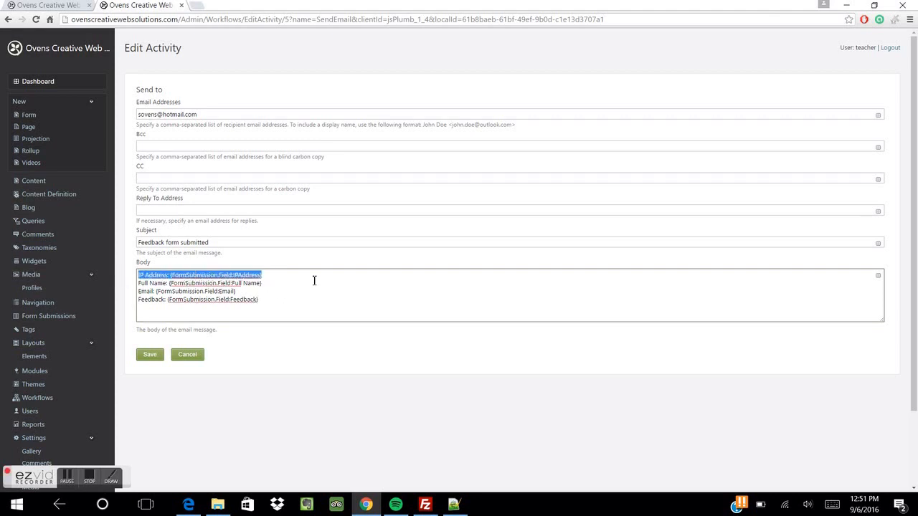
pyautogui.press('Delete')
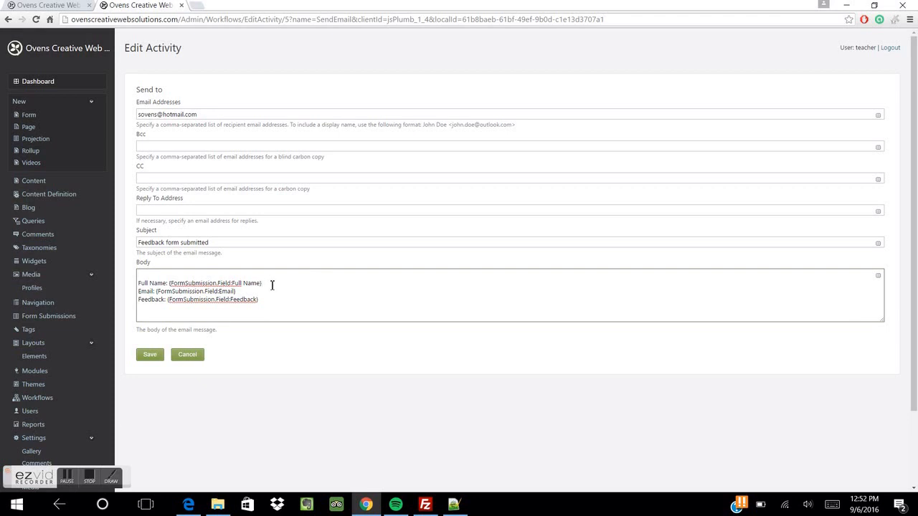
pyautogui.write('<')
pyautogui.hotkey('shift', 'Left')
pyautogui.hotkey('shift', 'Left')
pyautogui.hotkey('shift', 'Left')
pyautogui.hotkey('shift', 'Left')
pyautogui.hotkey('shift', 'Left')
pyautogui.press('Down')
pyautogui.write('<br />')
pyautogui.click(151, 356)
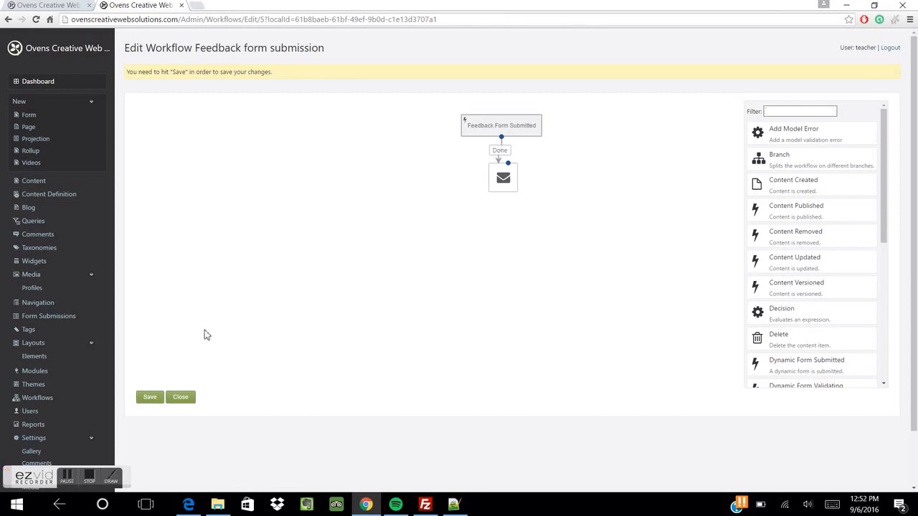
# Save the Feedback form submission workflow and switch to the site's Contact Us page
pyautogui.click(150, 400)
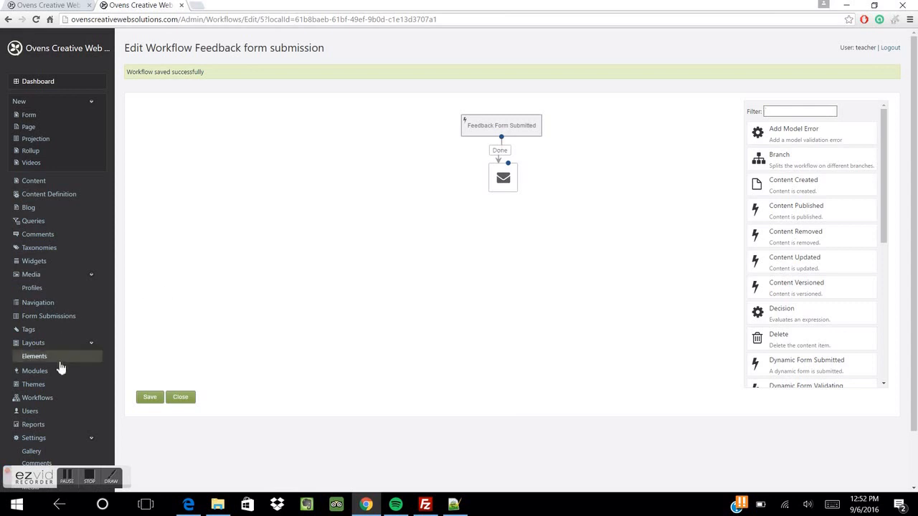
pyautogui.click(37, 398)
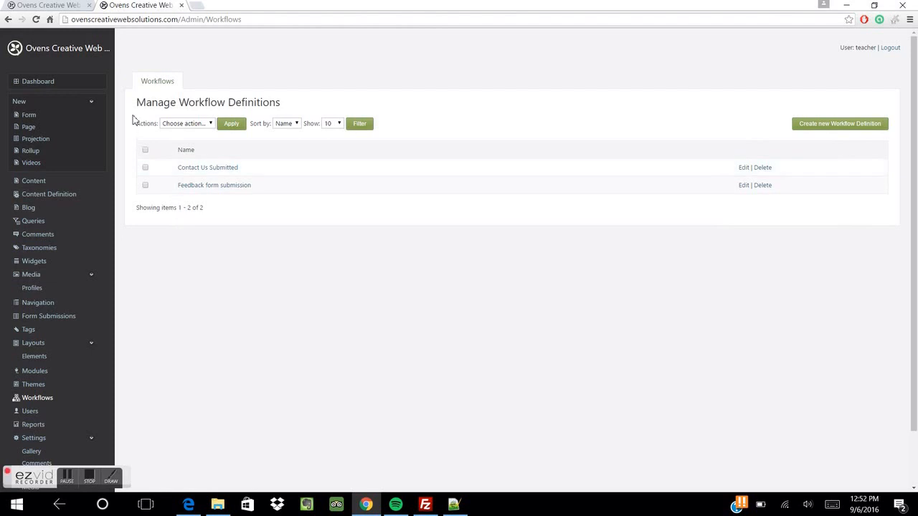
pyautogui.click(52, 6)
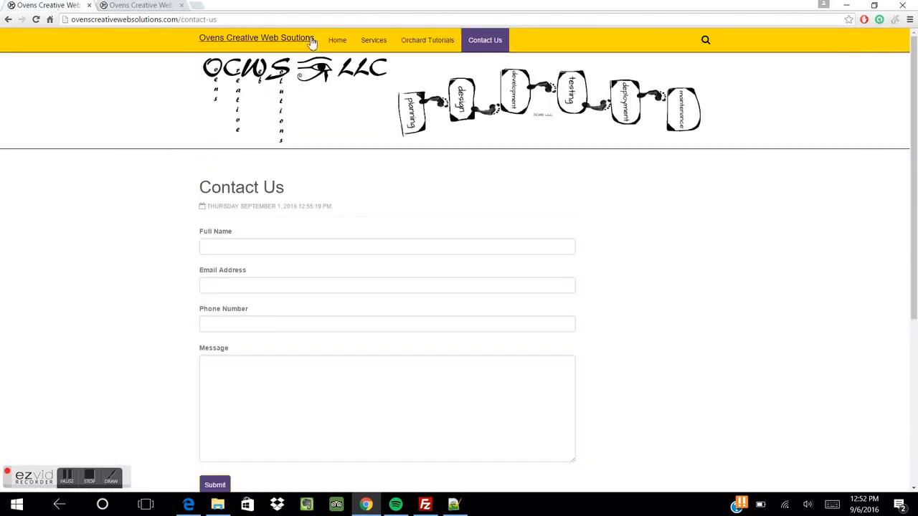
# Go to the site's /feedback page
pyautogui.moveTo(182, 19); pyautogui.dragTo(275, 21)
pyautogui.write('feed')
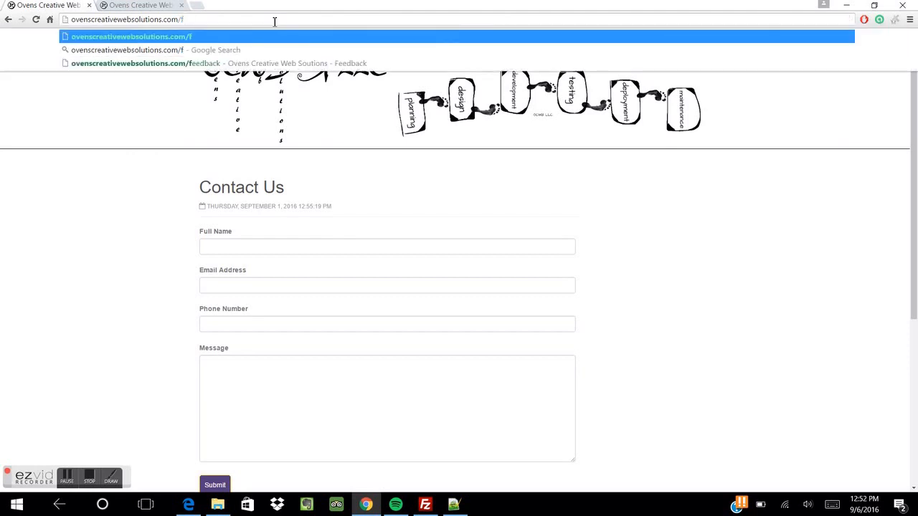
pyautogui.press('Down')
pyautogui.press('Down')
pyautogui.press('Return')
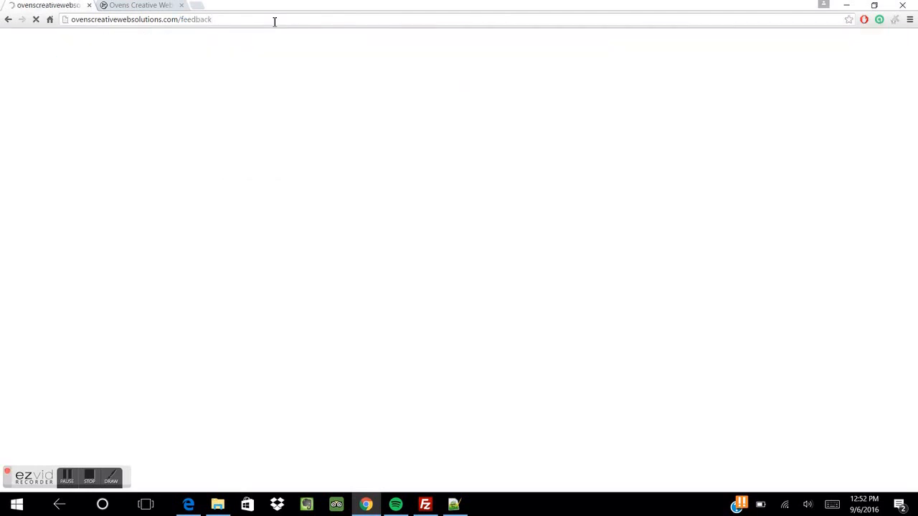
# Submit the Feedback form with name 'Test User', a test email and 'this is a test!'
pyautogui.click(276, 243)
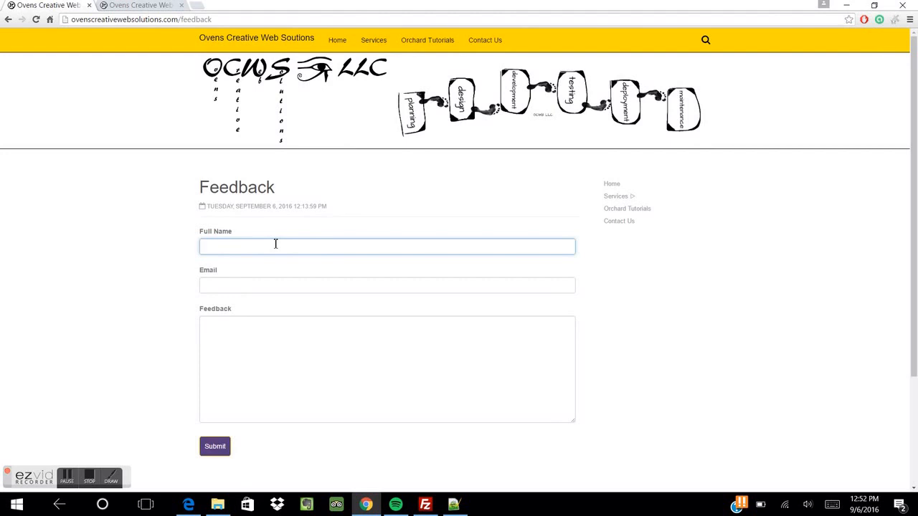
pyautogui.write('Test User')
pyautogui.click(231, 287)
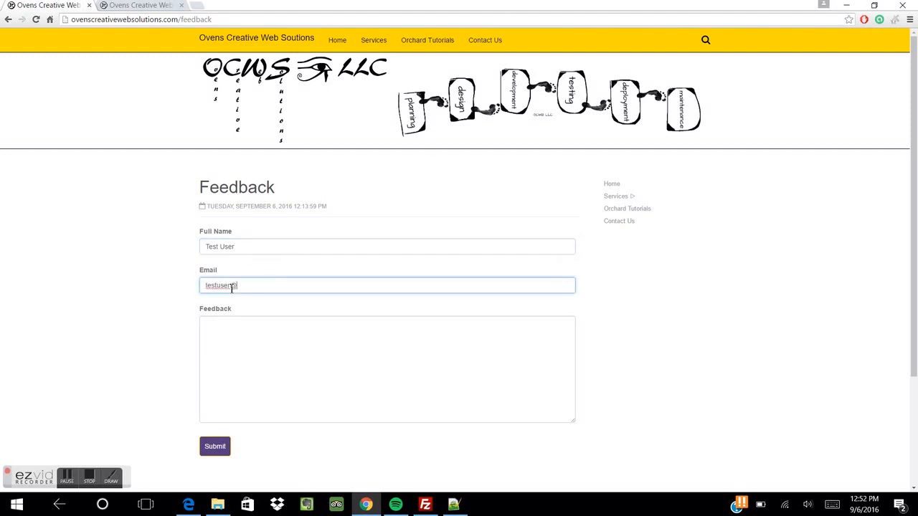
pyautogui.click(245, 330)
pyautogui.write('this is a test')
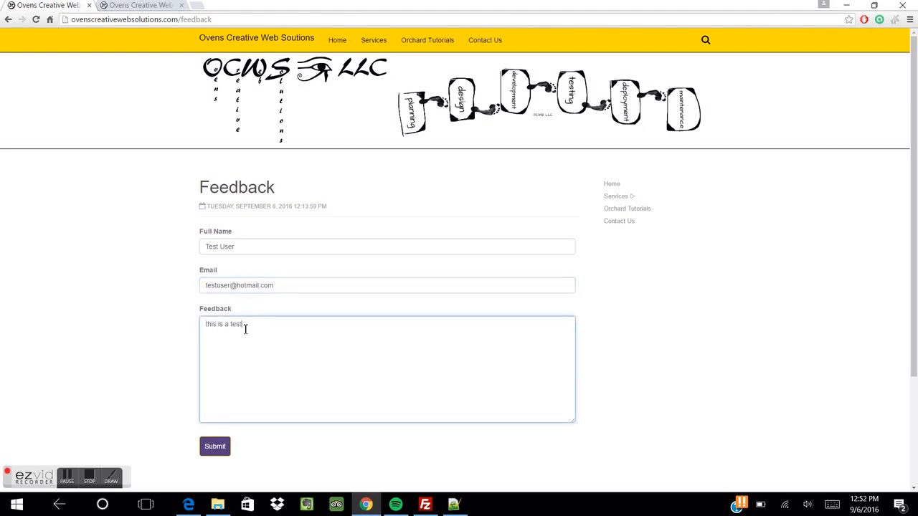
pyautogui.write('!')
pyautogui.click(219, 446)
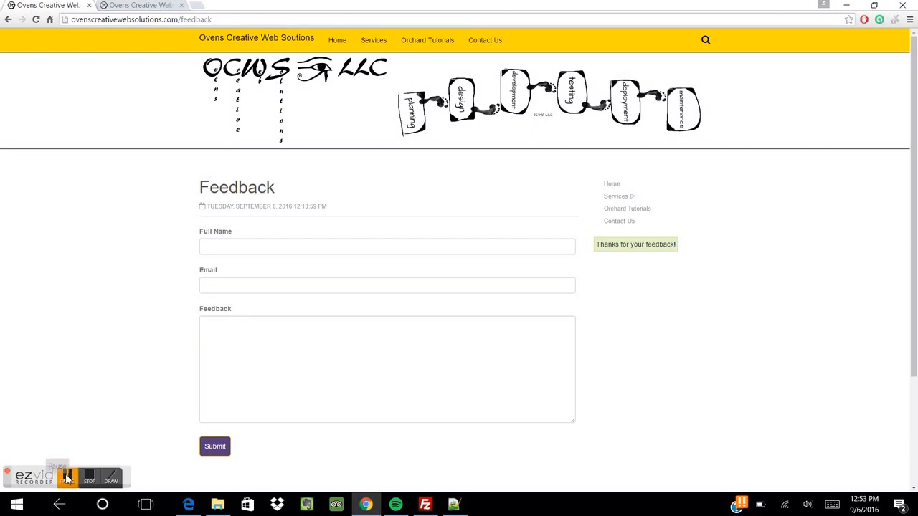
pyautogui.click(66, 477)
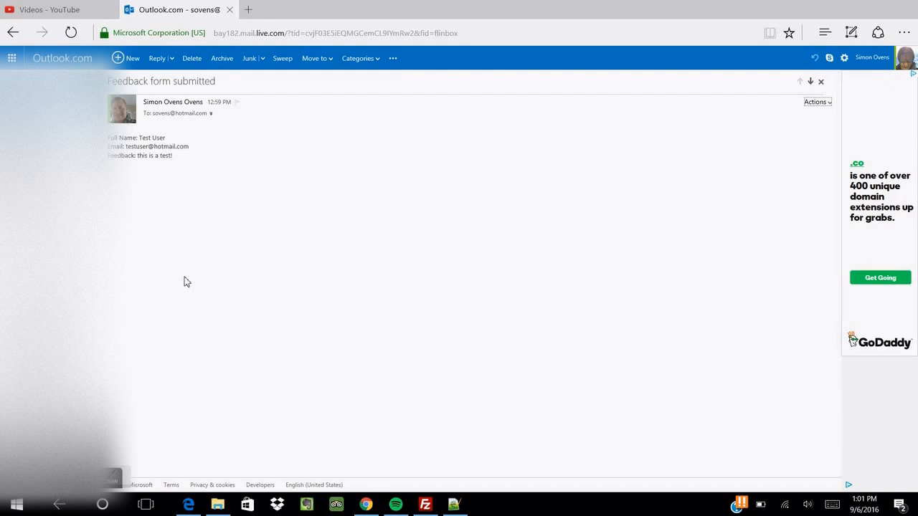
pyautogui.click(185, 105)
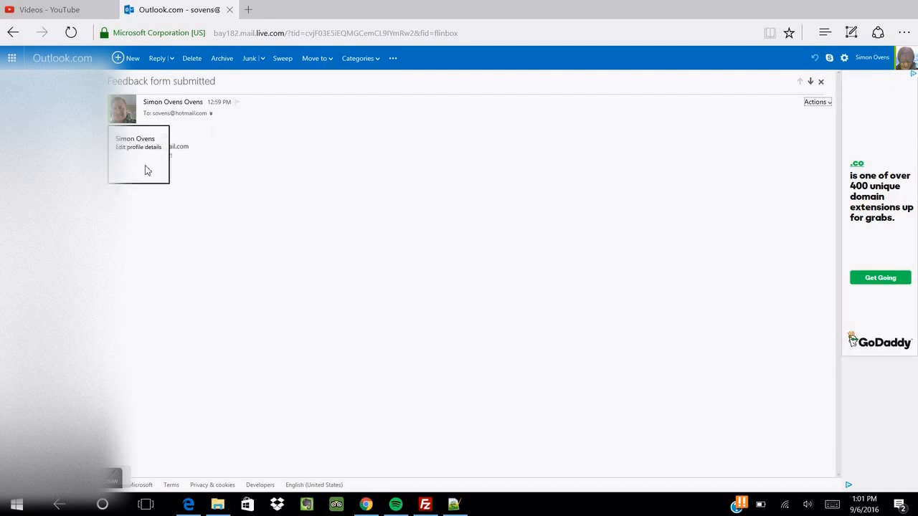
pyautogui.click(213, 165)
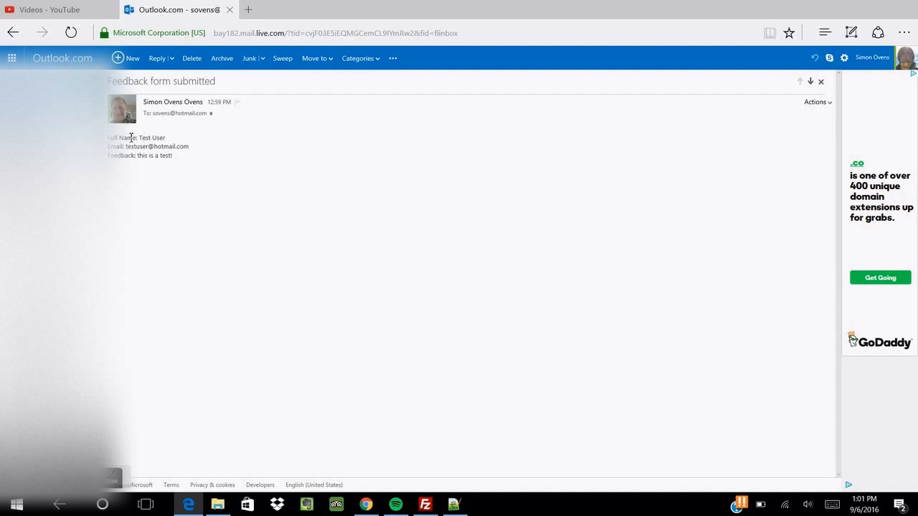